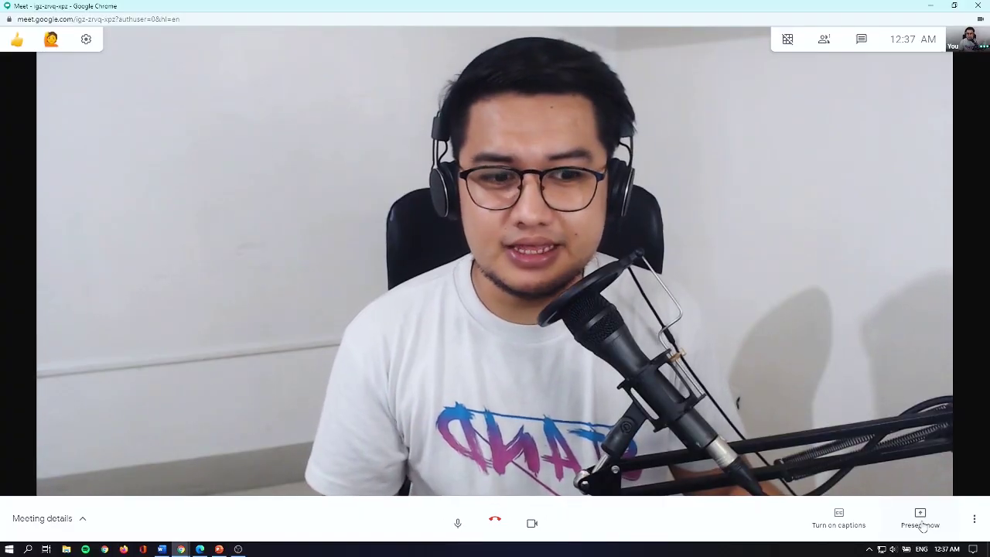
- Try presenting the entire screen from the Present now choices
left_click(920, 519)
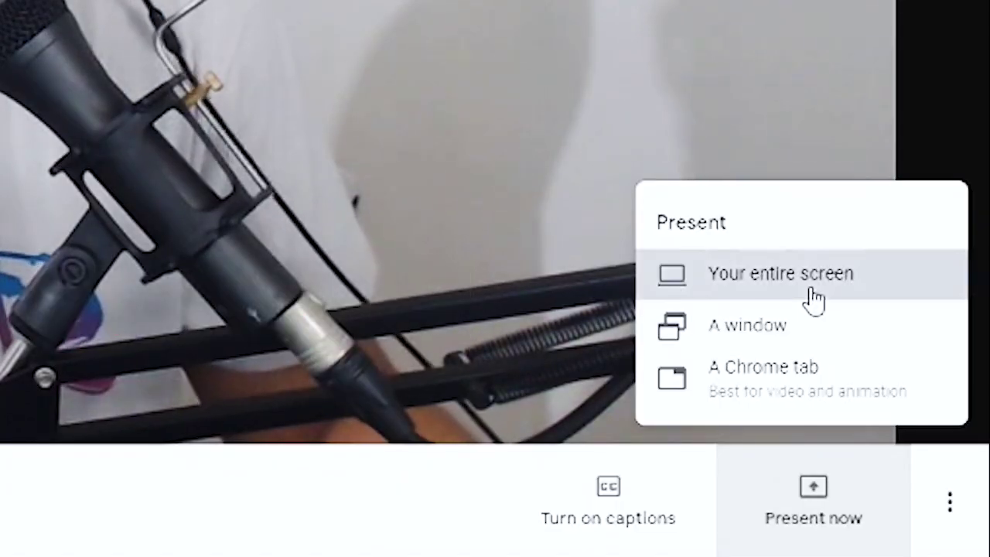
left_click(813, 298)
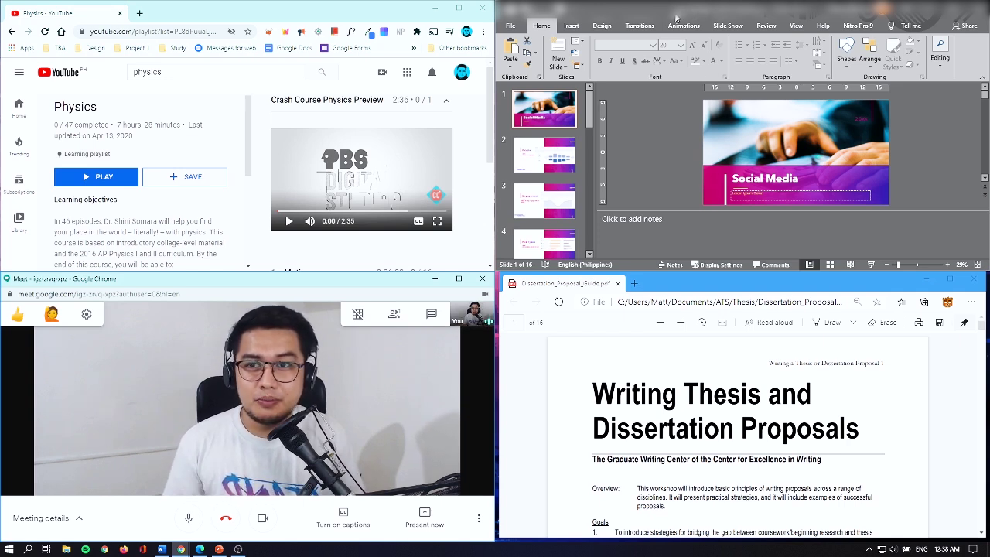
left_click(773, 154)
left_click(246, 144)
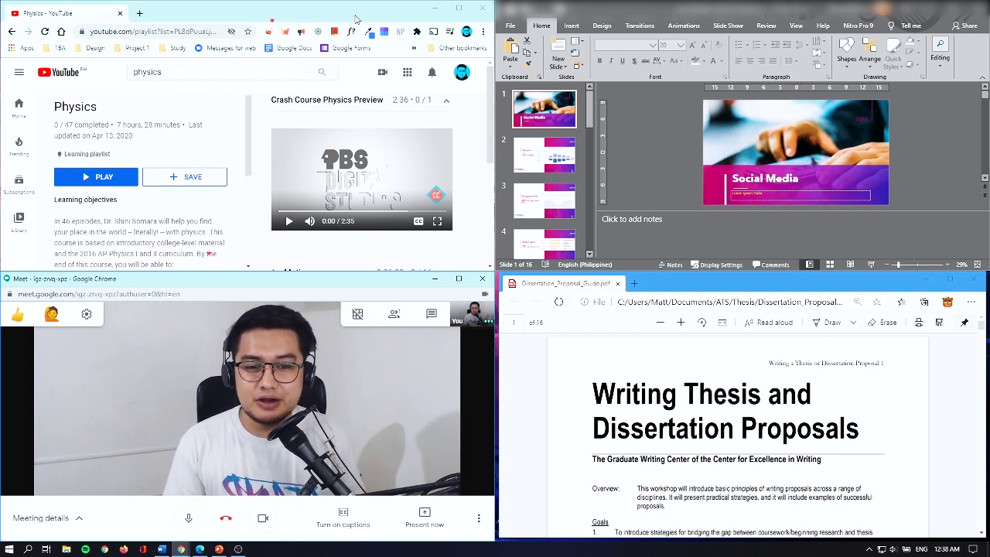
left_click(729, 409)
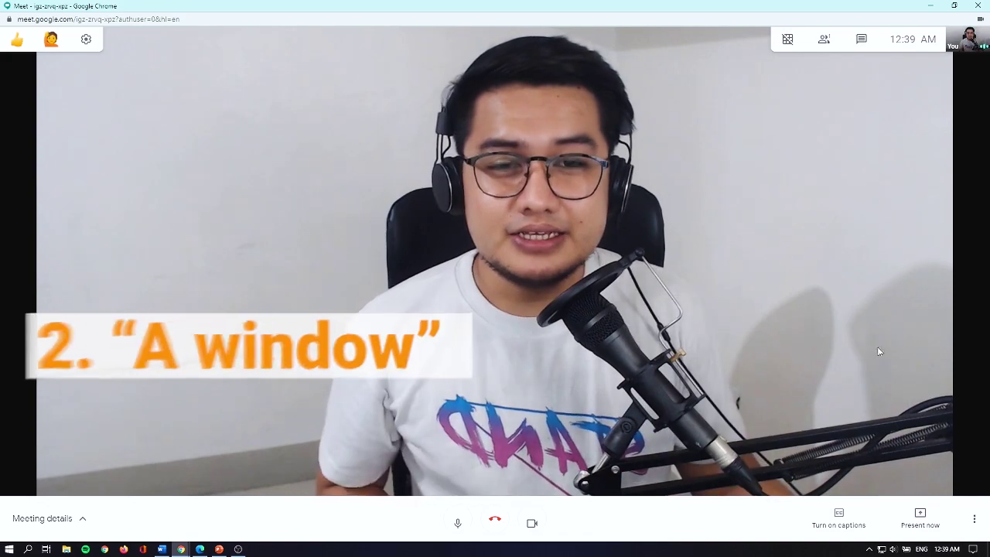
- Present only the Social Media PowerPoint window using the 'A window' option
left_click(919, 516)
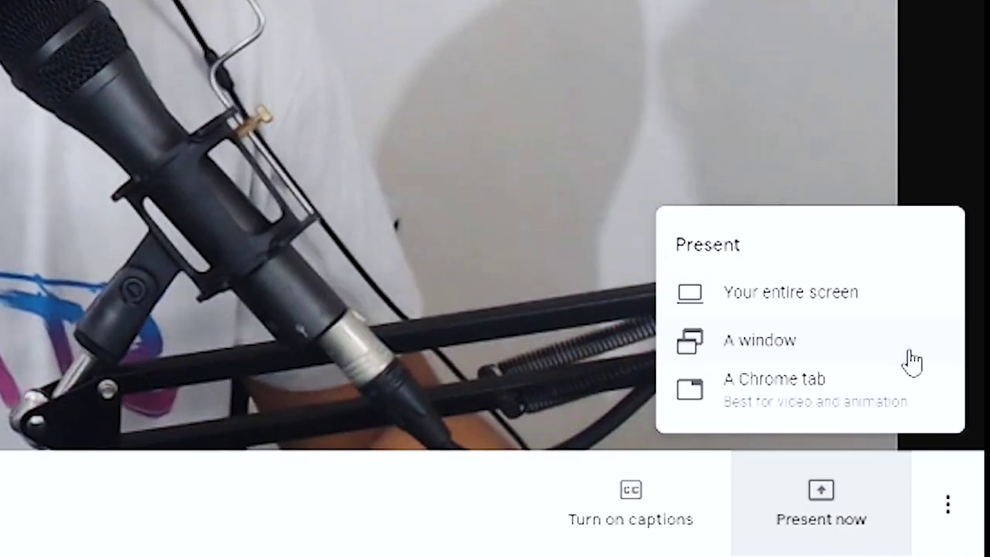
left_click(907, 361)
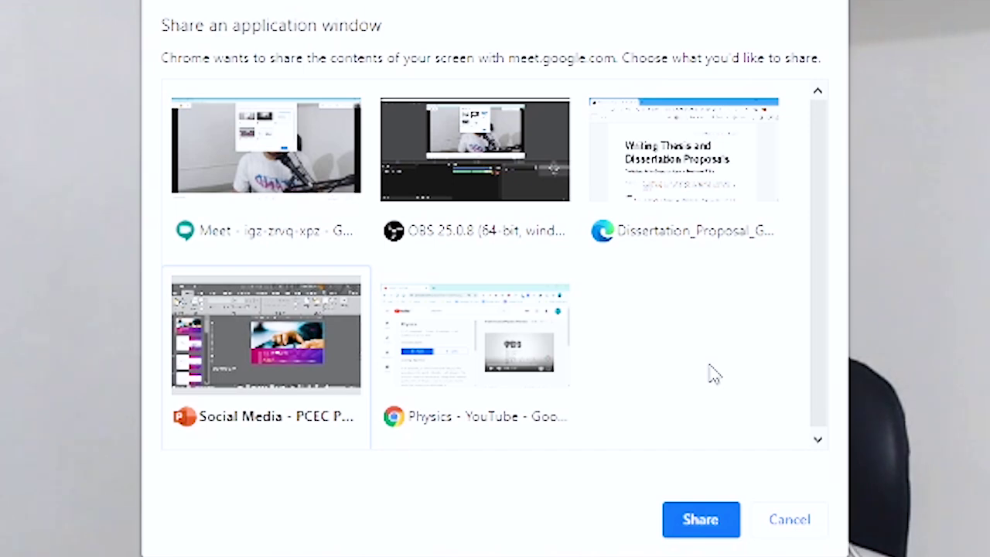
left_click(332, 377)
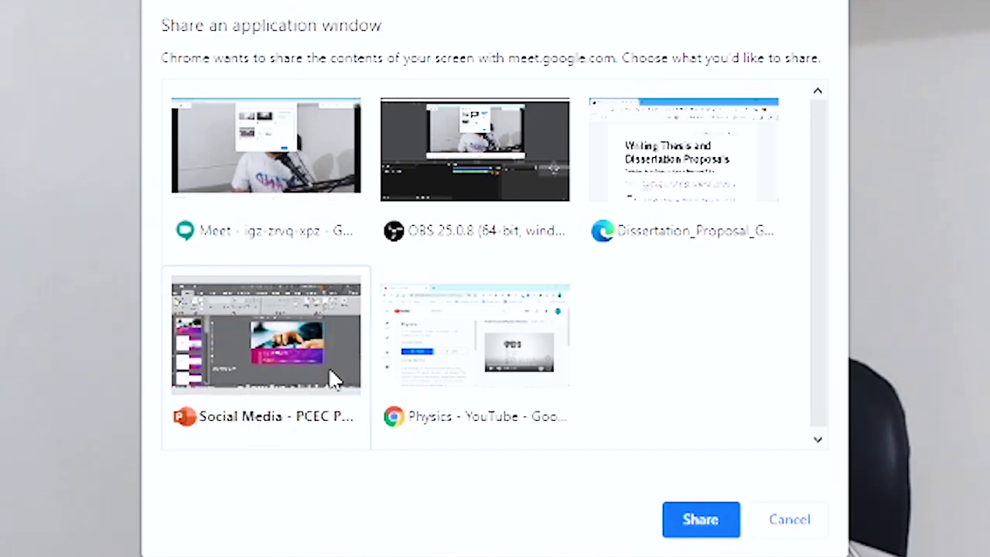
left_click(690, 523)
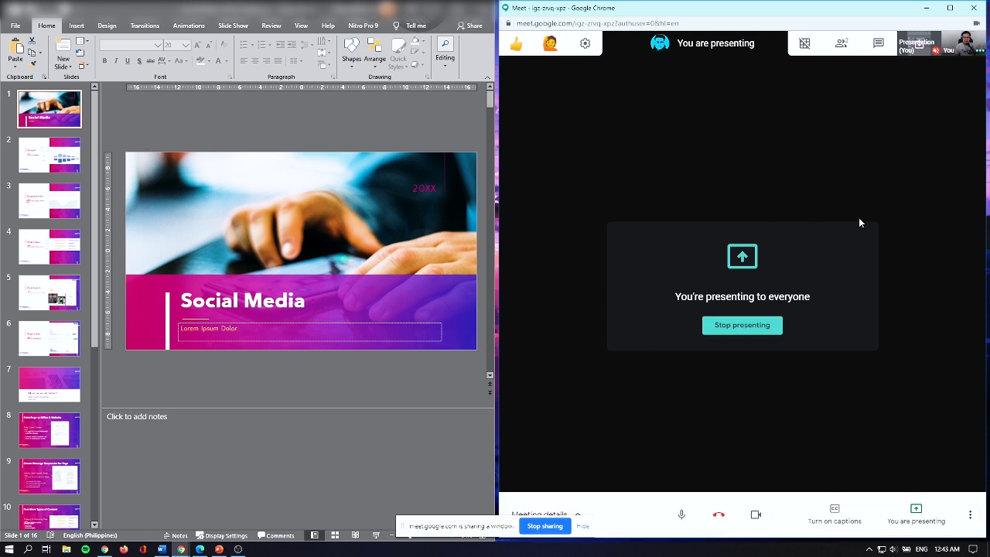
left_click(744, 285)
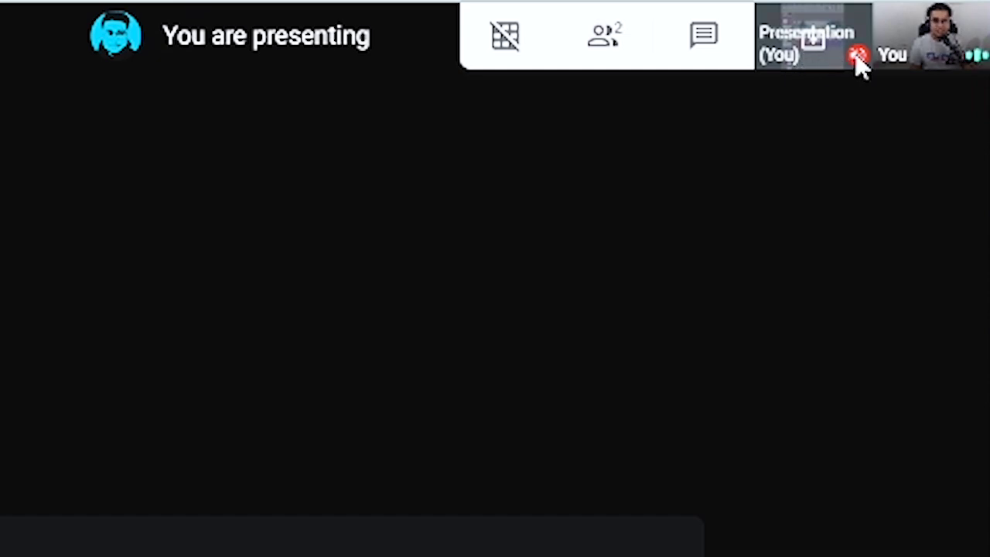
left_click(816, 54)
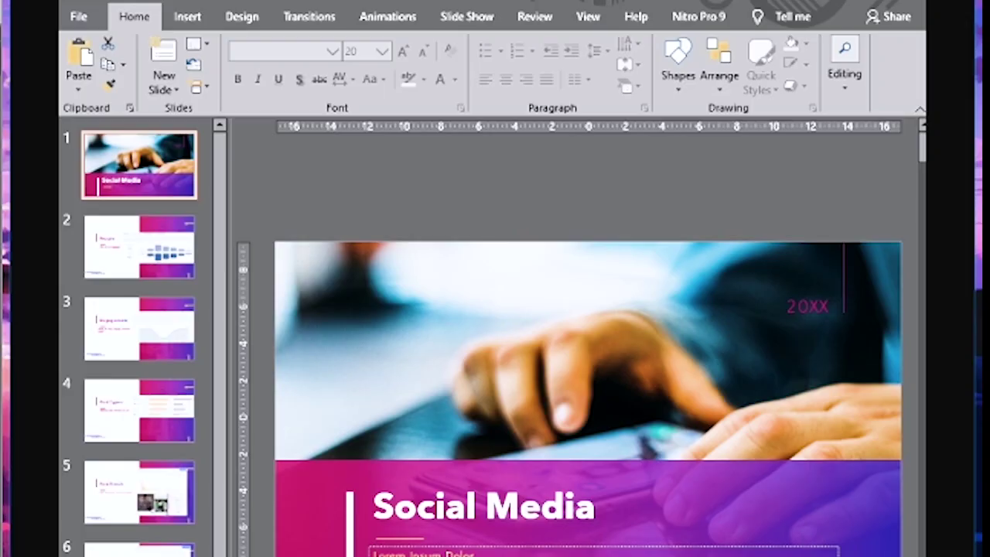
mouse_move(625, 364)
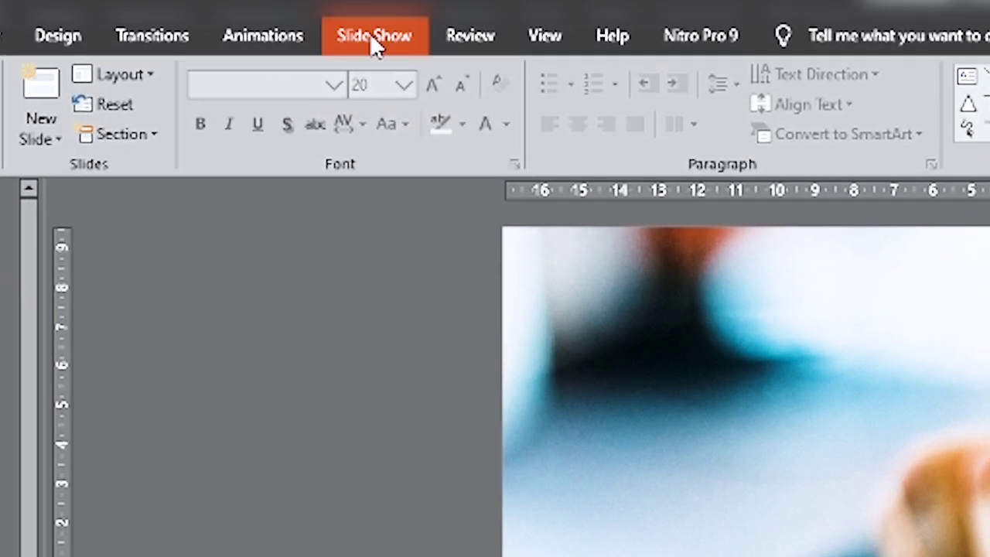
- Turn off Presenter View and set the show type to Browsed by an individual (window)
left_click(371, 39)
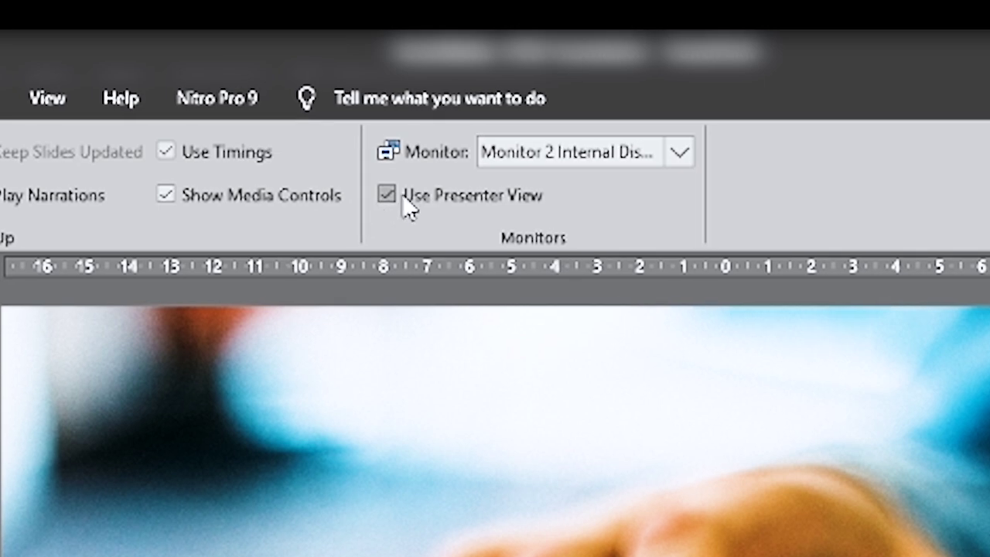
left_click(408, 206)
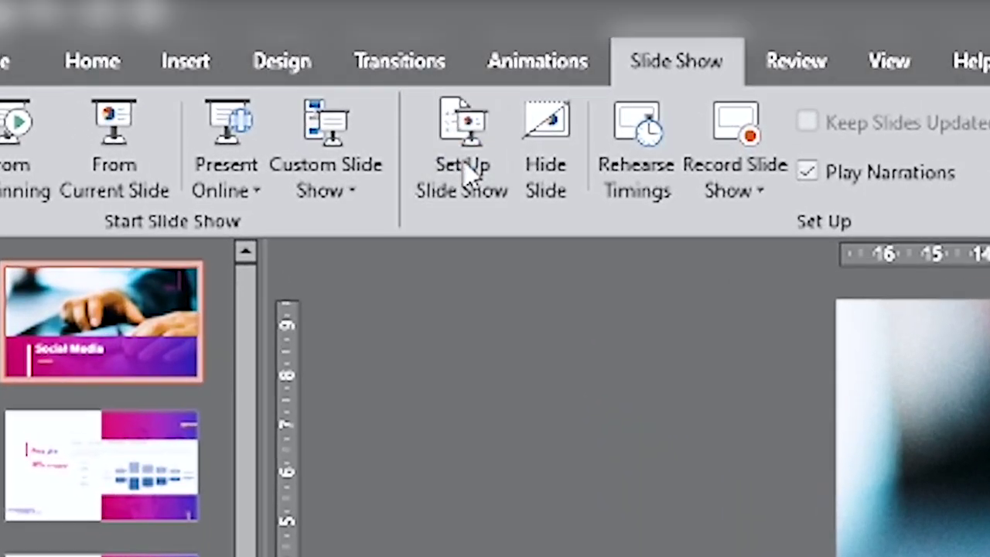
left_click(468, 174)
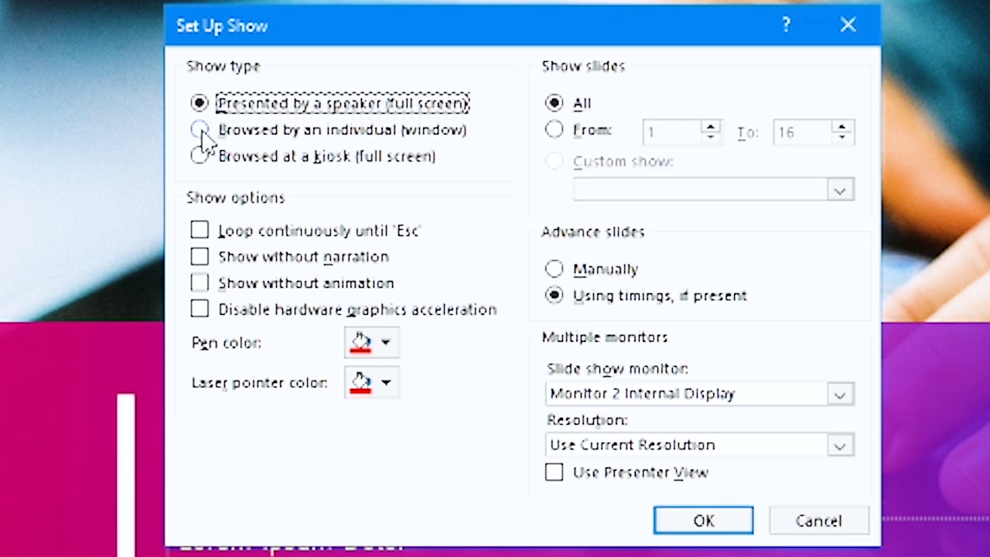
left_click(200, 130)
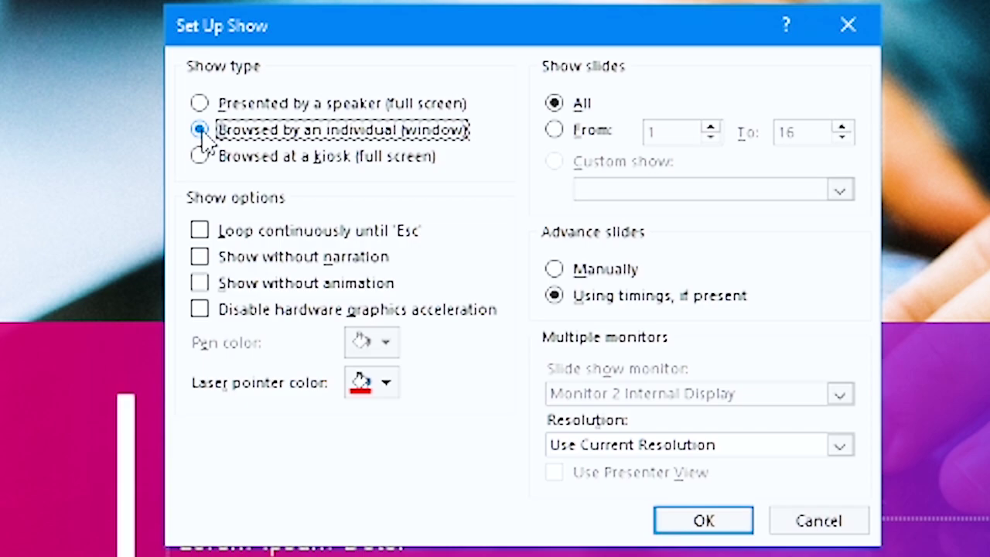
left_click(680, 523)
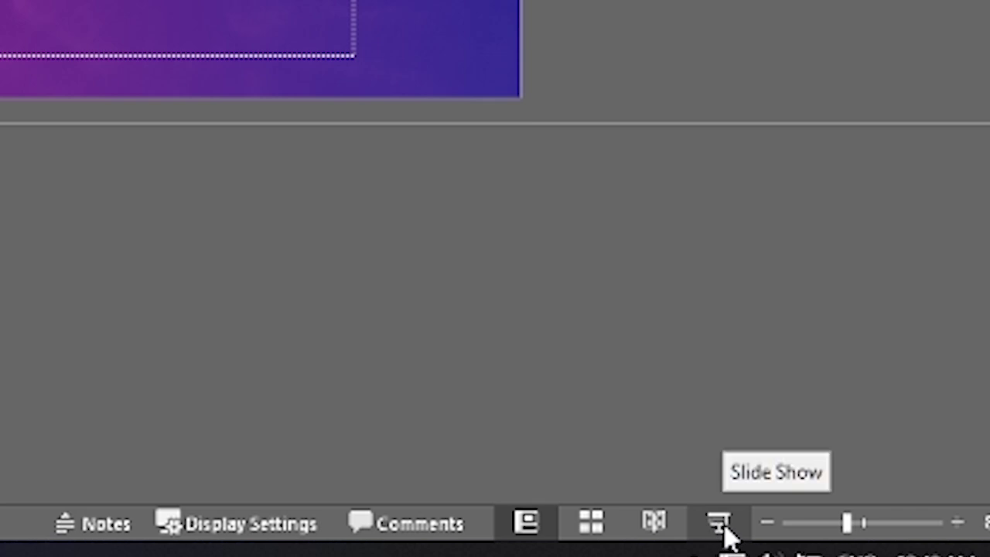
- Start the Social Media slideshow from the title slide and shrink it into a movable window
left_click(724, 526)
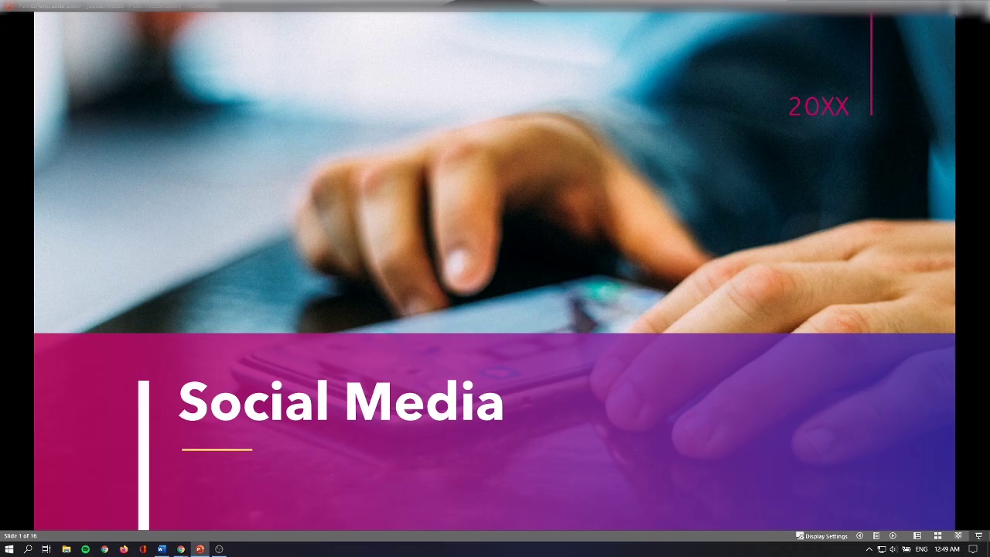
mouse_move(749, 4)
left_mouse_down()
mouse_move(491, 124)
mouse_move(693, 59)
left_mouse_up()
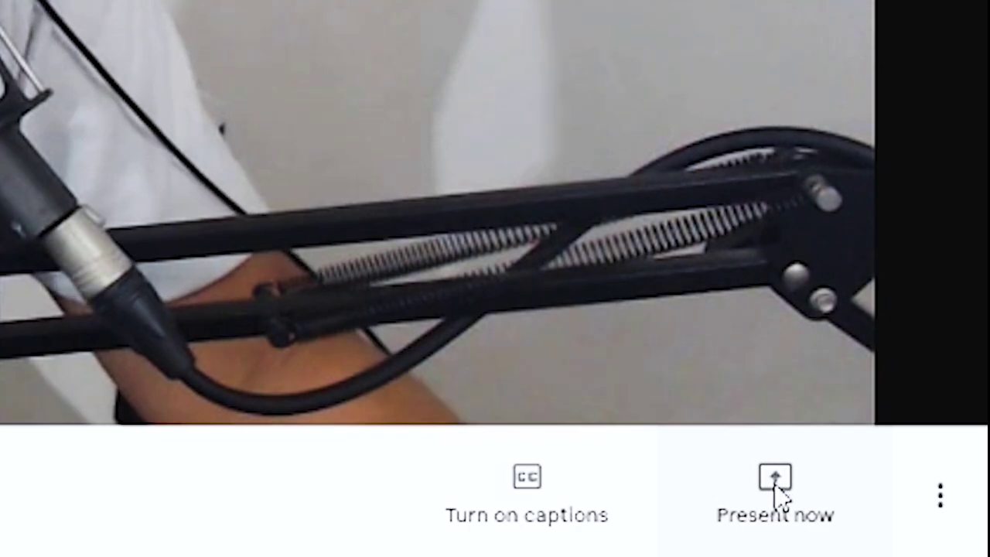
- Share the windowed PowerPoint Slide Show window to the Meet call
left_click(775, 495)
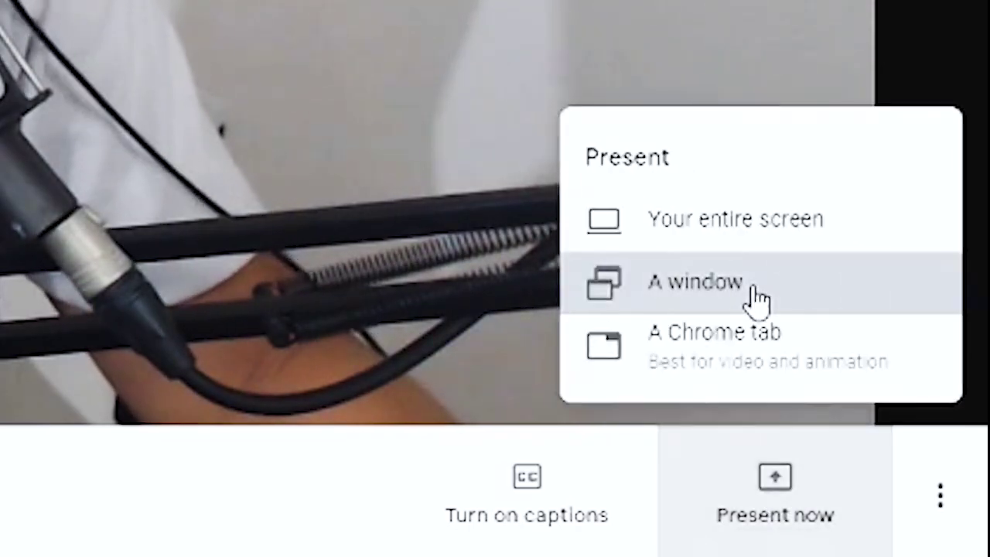
left_click(756, 298)
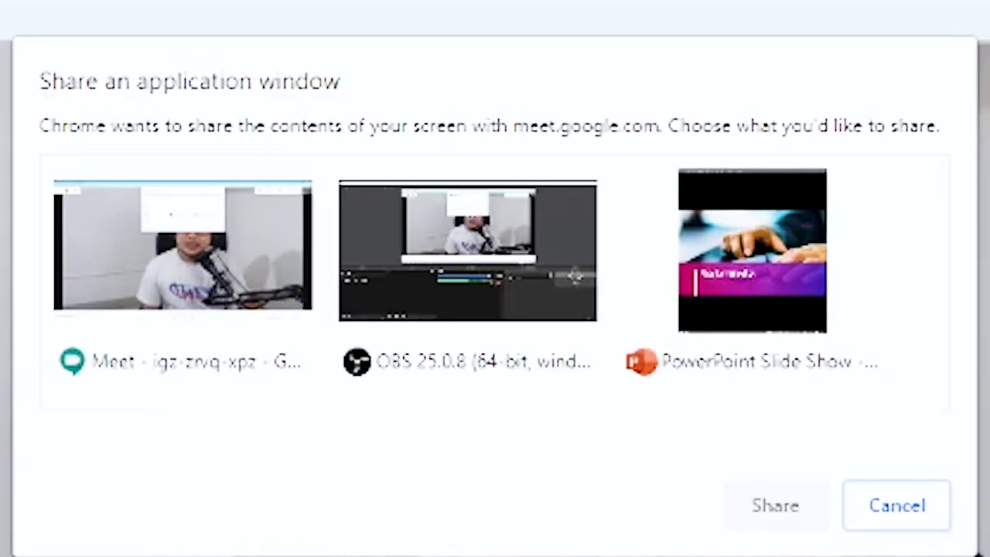
left_click(769, 267)
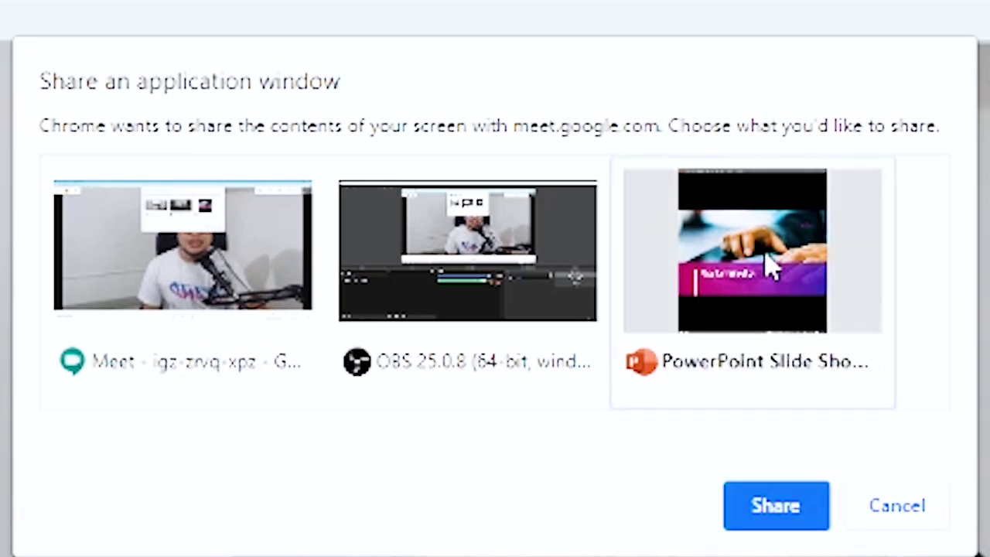
left_click(773, 503)
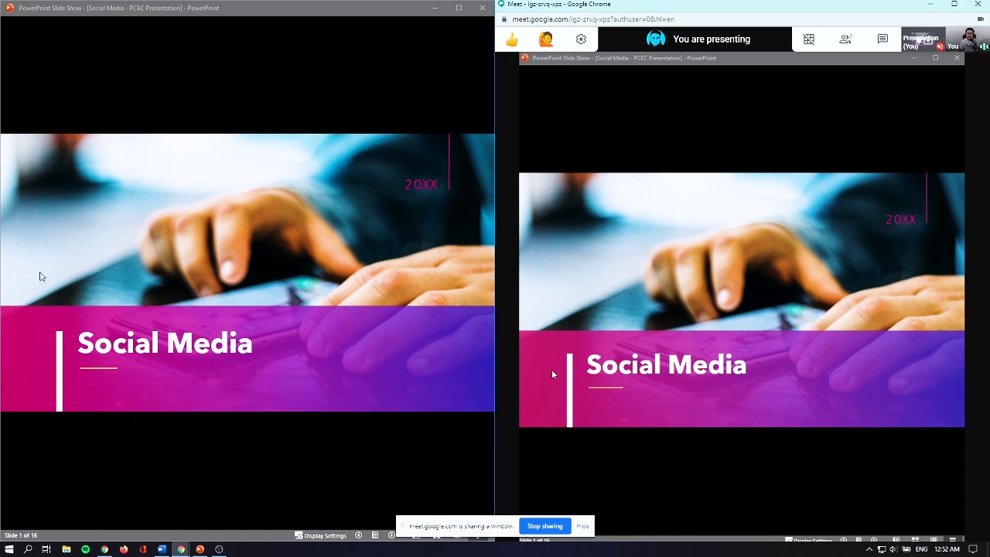
- Bring the shared slideshow window to the front and advance it to slide 2
left_click(177, 270)
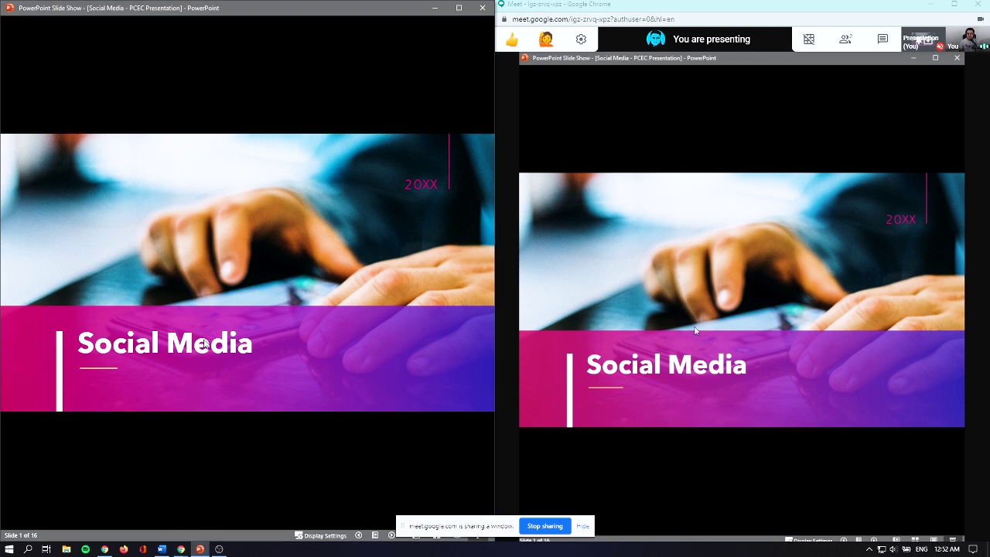
left_click(193, 369)
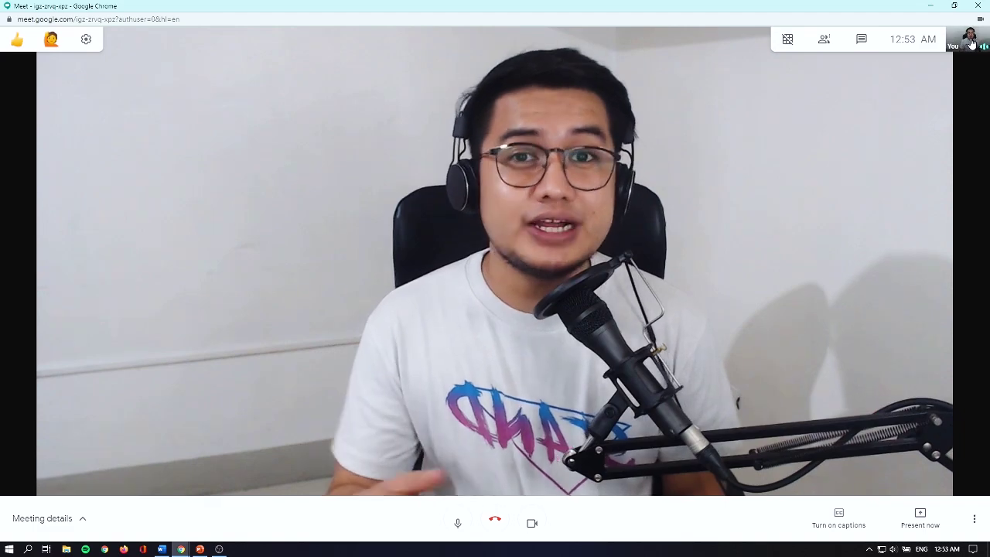
- Open Google Meet's Present now menu of sharing choices
left_click(920, 516)
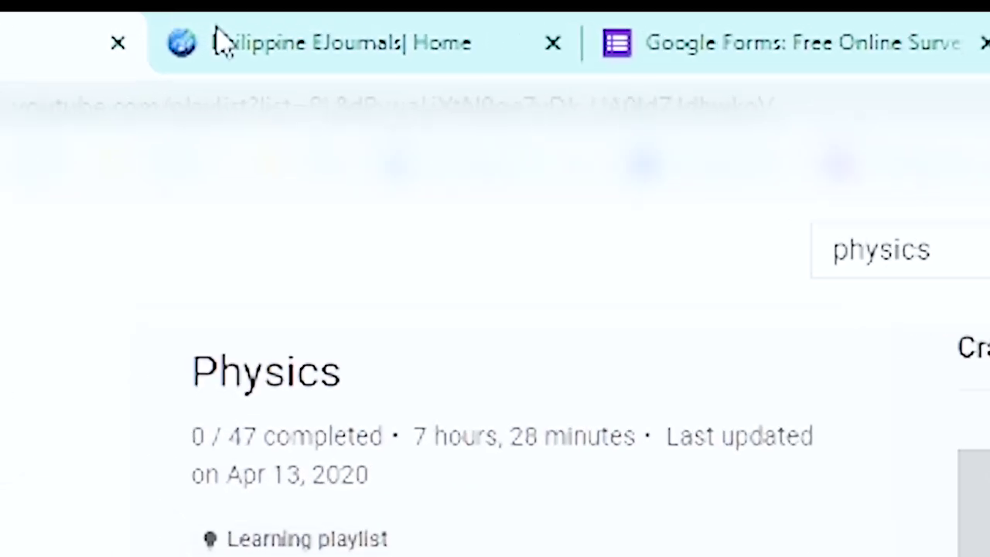
- Cycle through the EJournals, Google Forms and Google Docs tabs, ending on the Physics YouTube tab
left_click(147, 7)
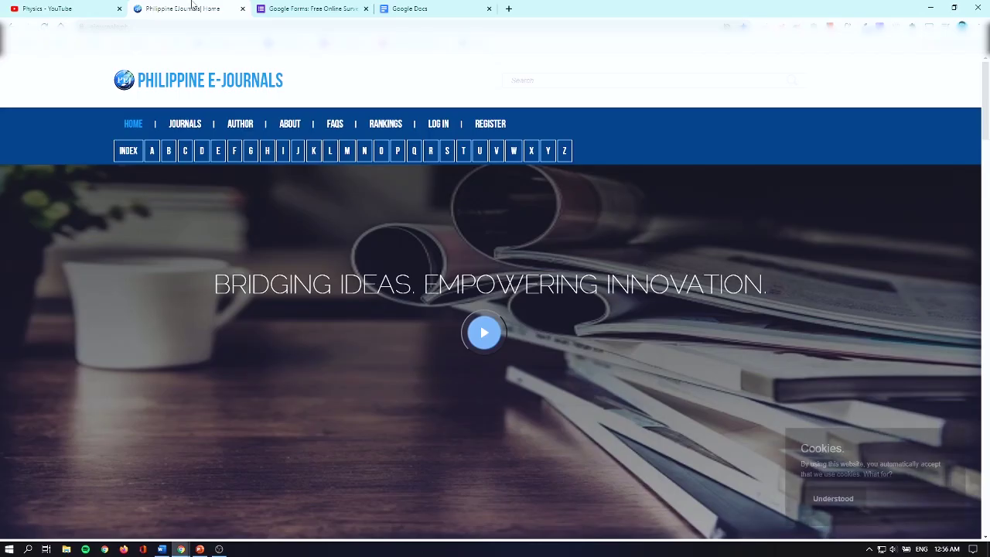
left_click(314, 8)
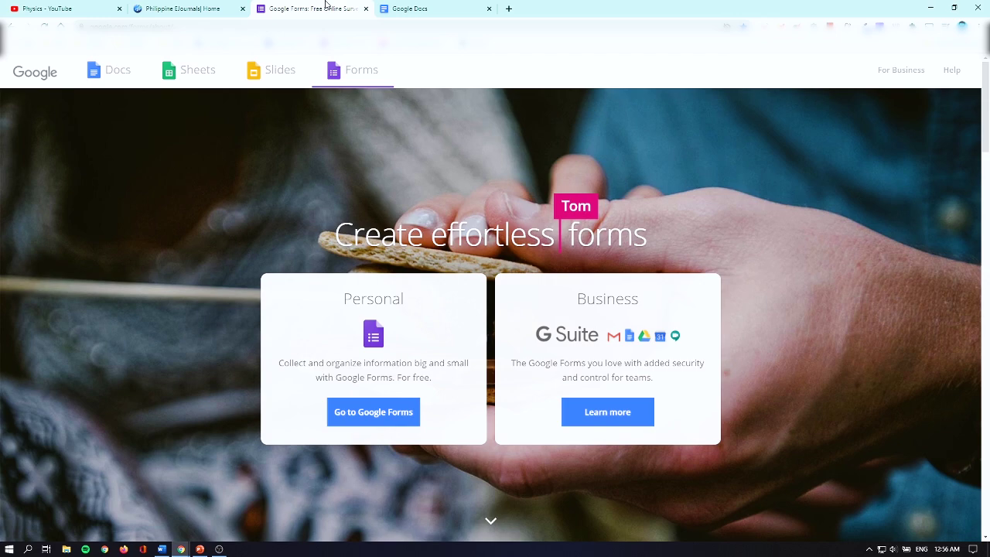
left_click(412, 7)
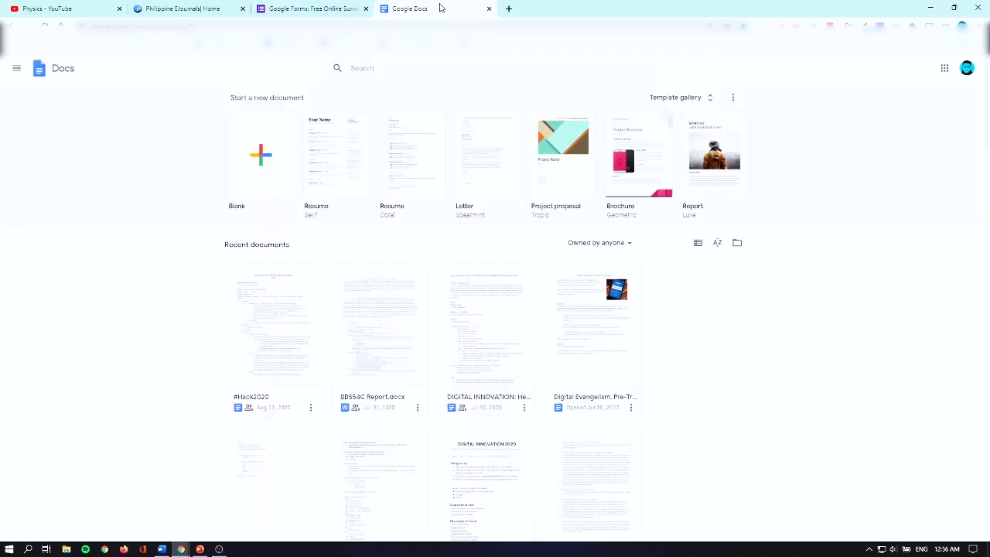
left_click(319, 6)
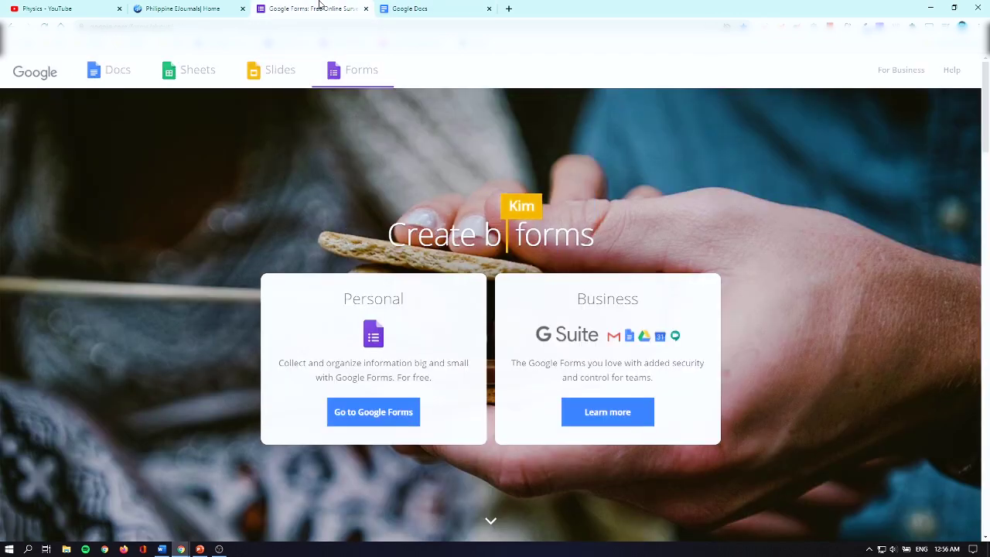
left_click(177, 6)
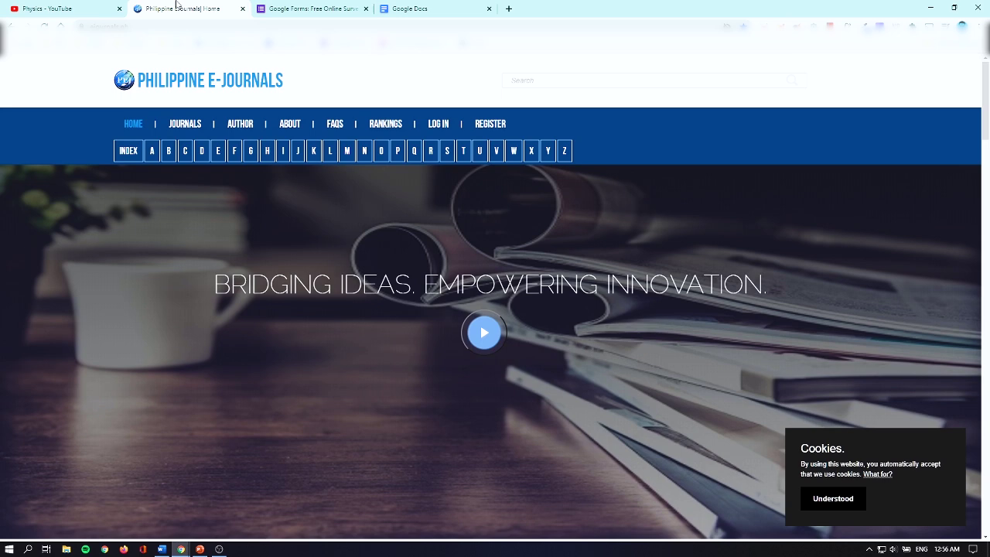
left_click(86, 5)
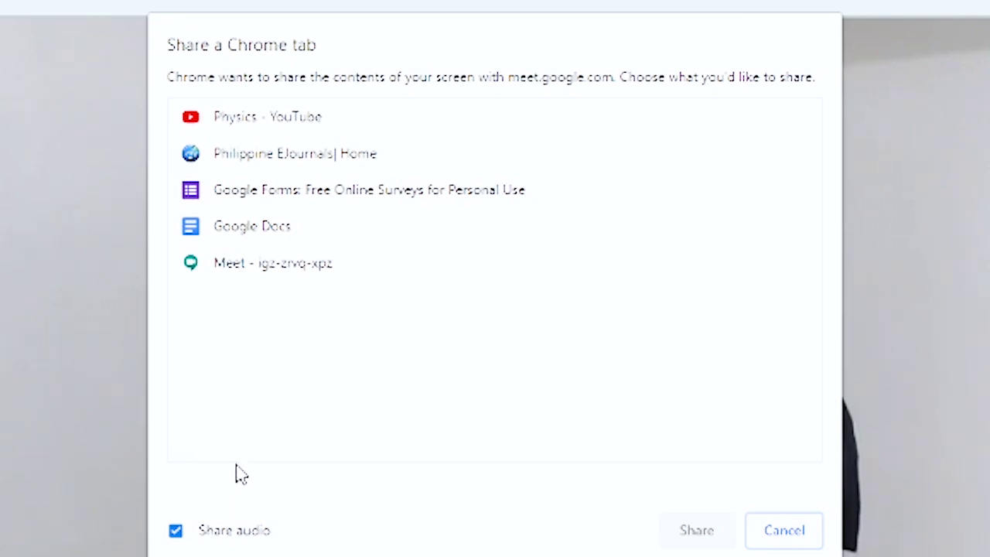
- Pick the 'Physics - YouTube' tab in the Share a Chrome tab dialog, keeping Share audio on
left_click(294, 126)
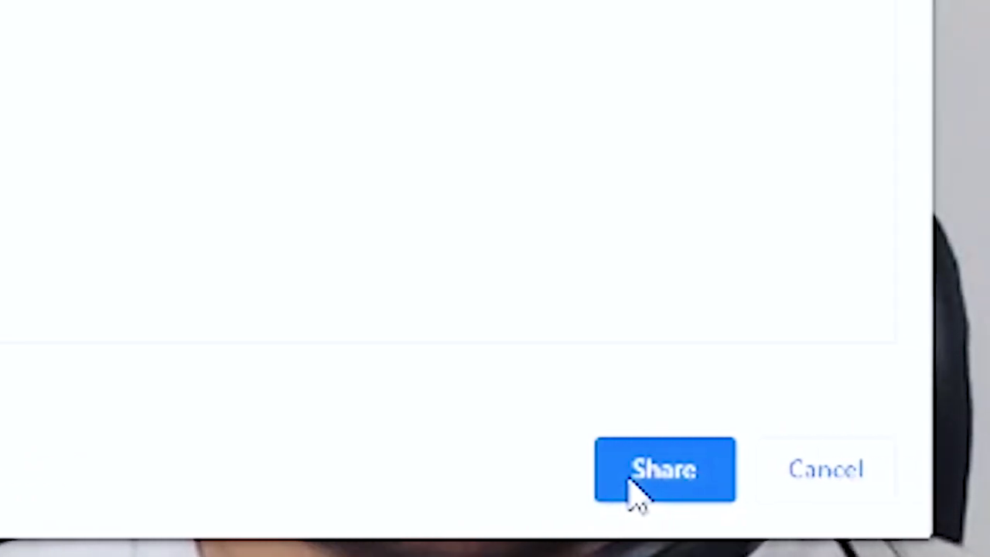
- Share the Physics - YouTube tab, then visit the EJournals, Forms and Docs tabs before returning
left_click(636, 494)
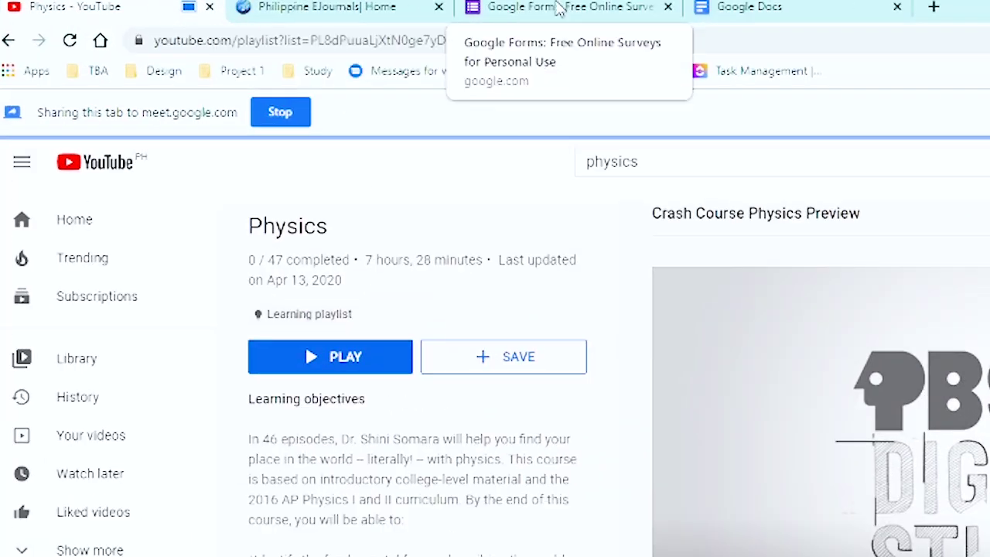
left_click(367, 6)
left_click(629, 8)
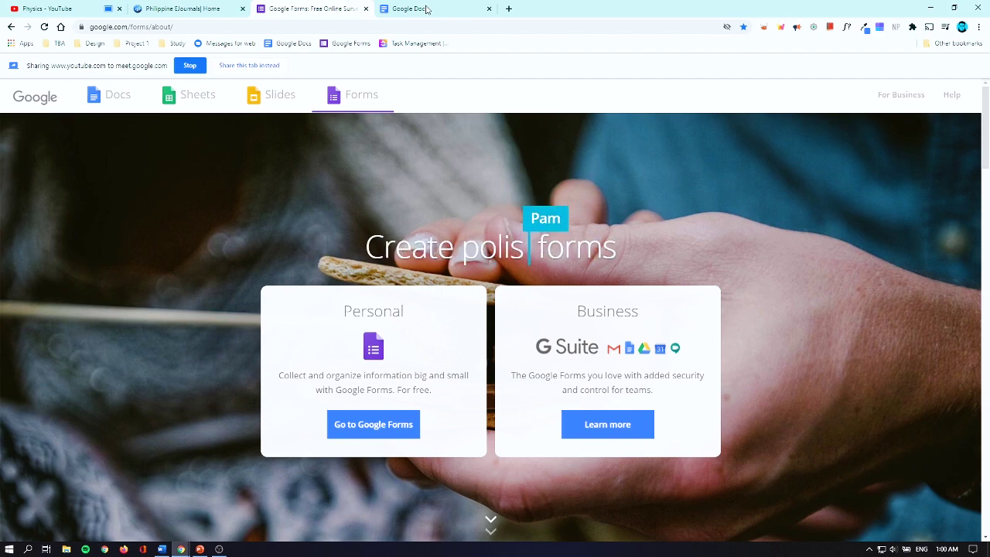
left_click(427, 10)
left_click(218, 6)
left_click(76, 5)
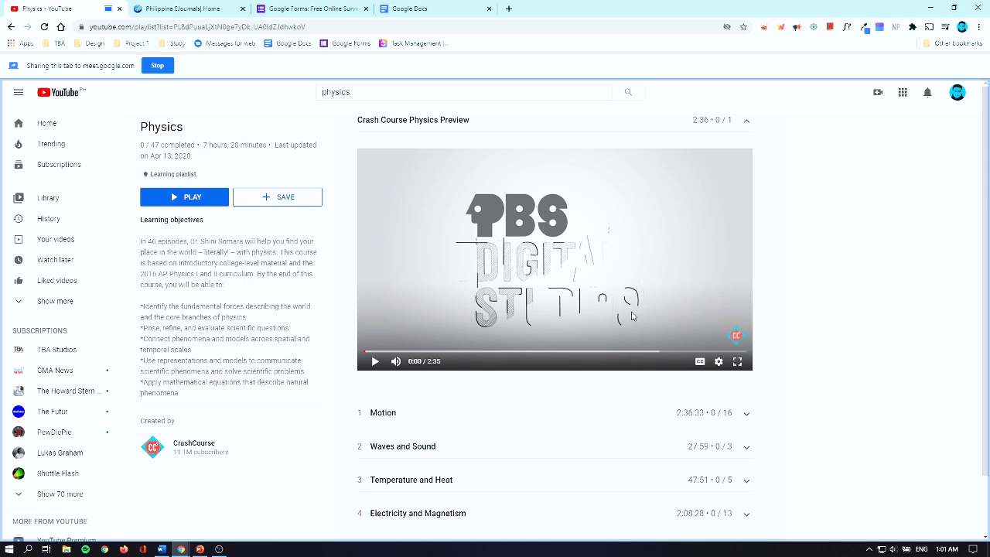
- Play the Crash Course Physics Preview video full screen in the YouTube player
left_click(737, 361)
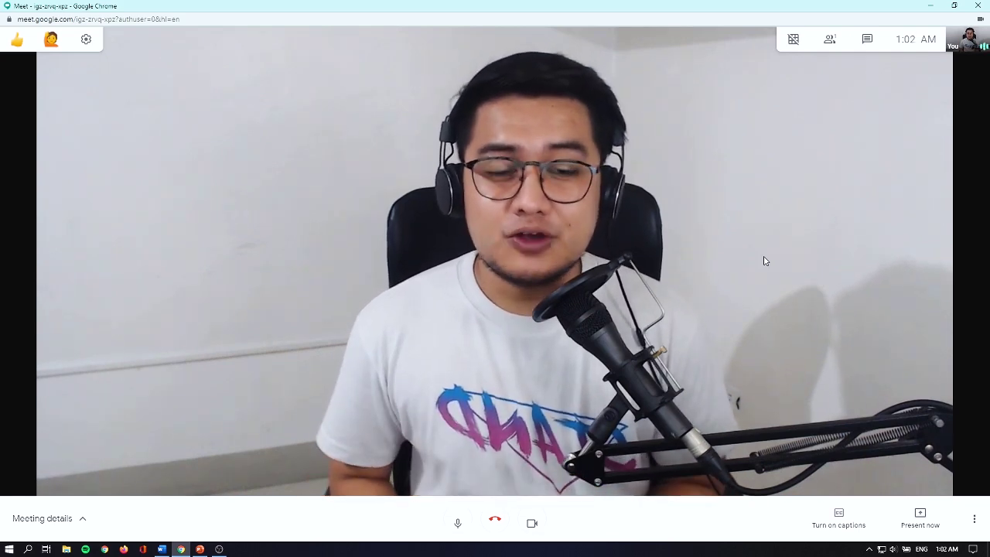
- Open Present now to show the entire screen, window, and Chrome tab options
left_click(921, 528)
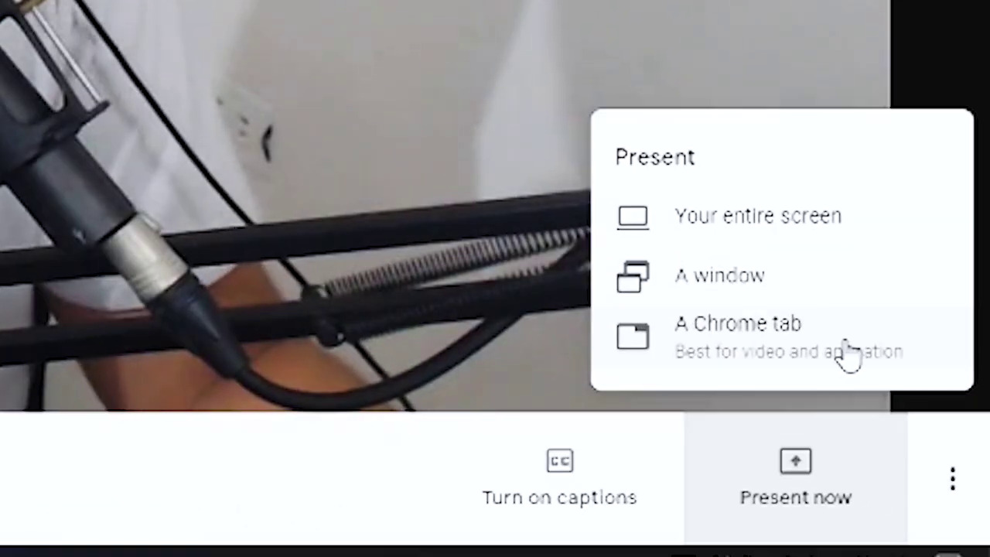